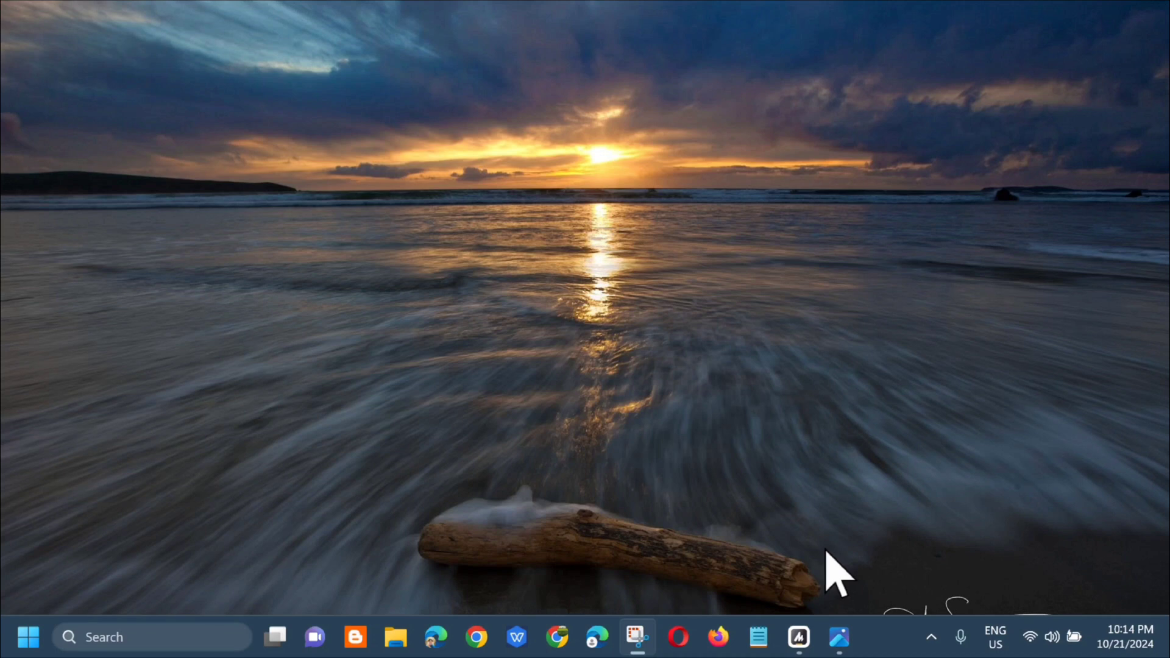
After viewing the Windows Update screenshot, launch Settings from Start and reach System > Troubleshoot
left_click(839, 637)
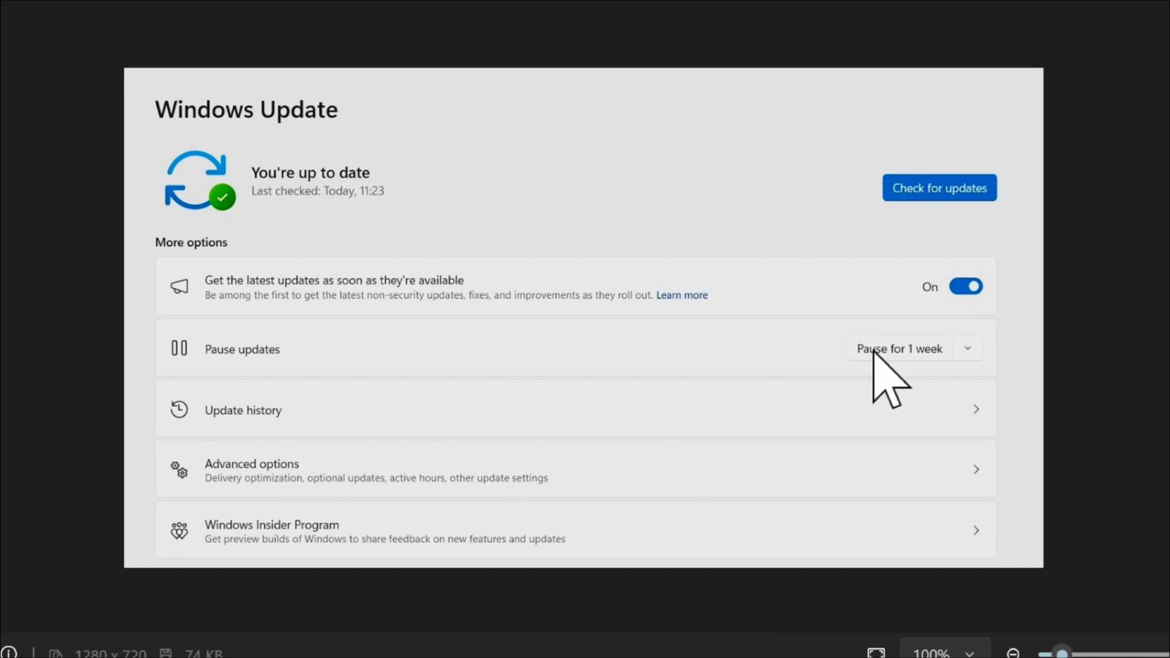
left_click(839, 640)
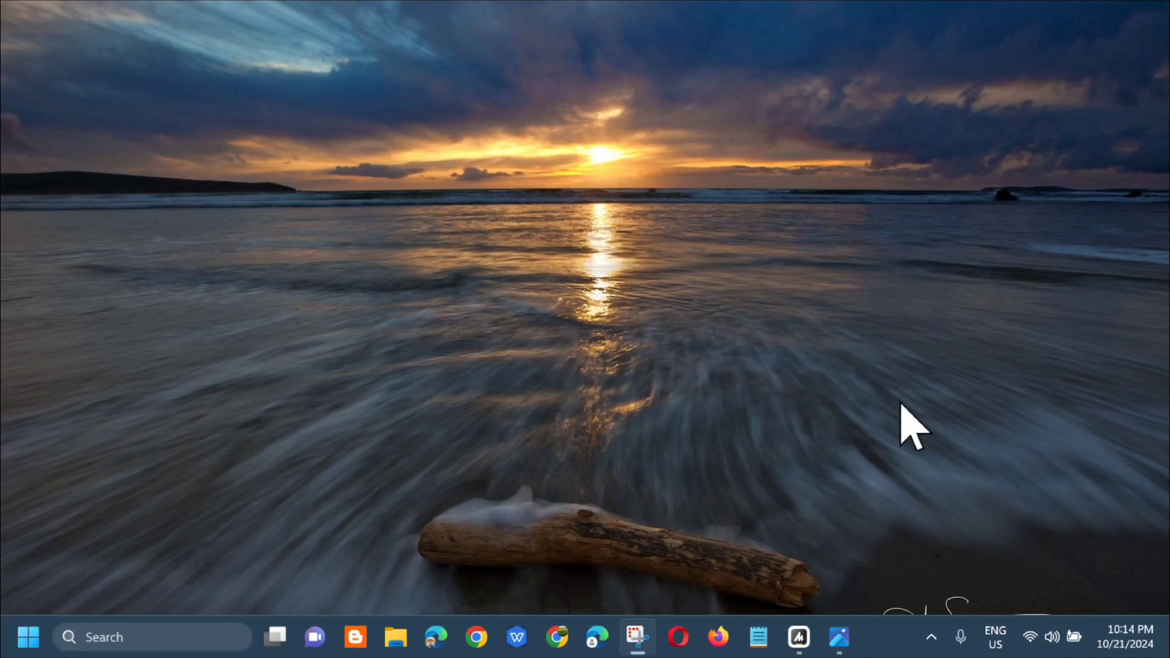
left_click(28, 644)
left_click(170, 89)
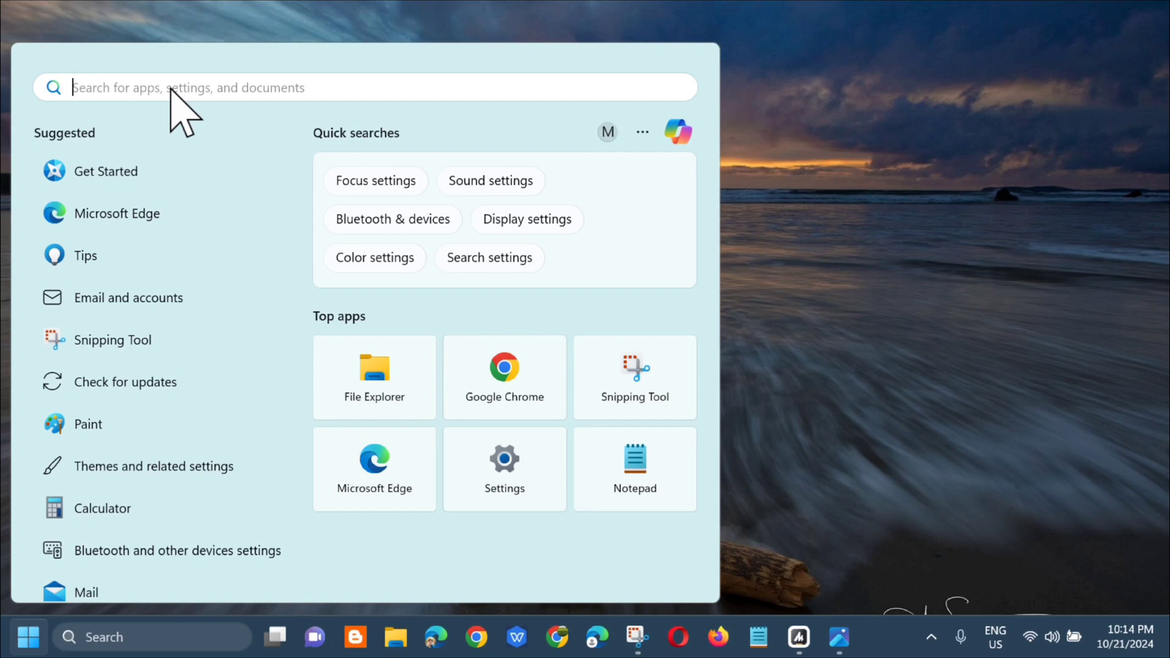
type("SETTING")
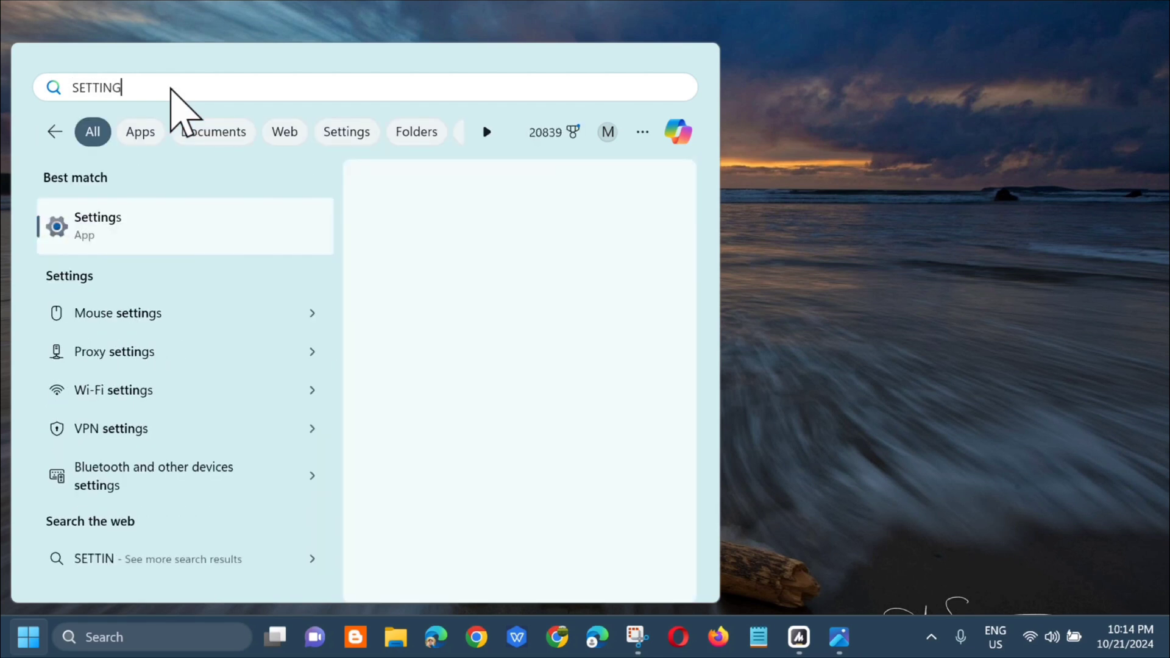
type("S")
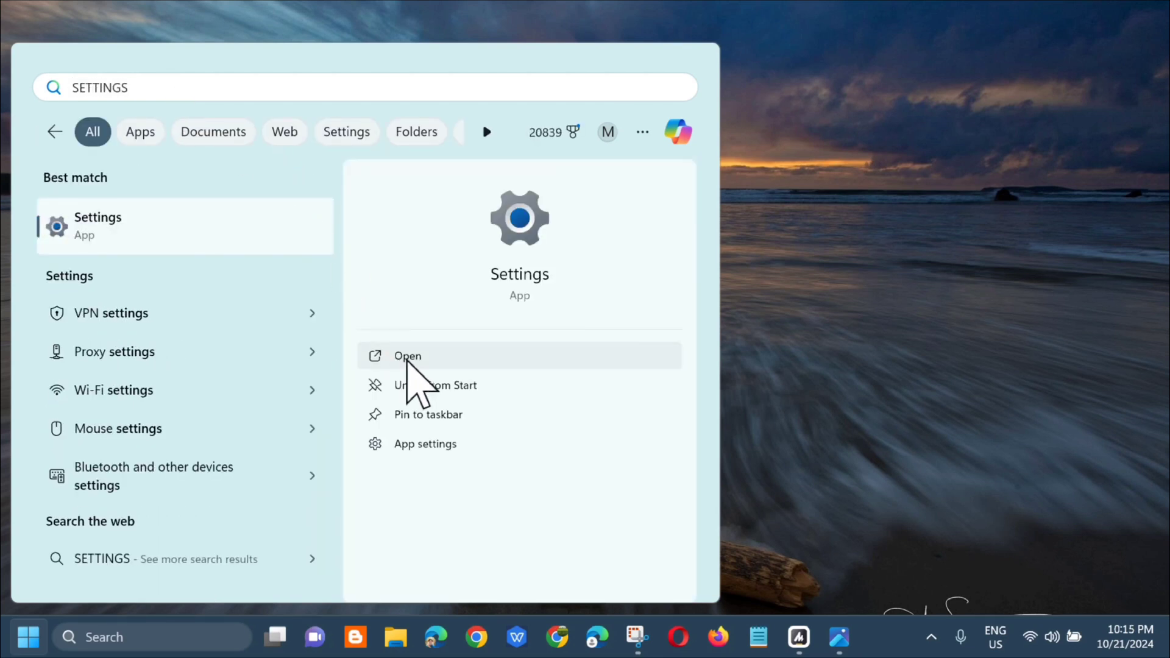
left_click(410, 364)
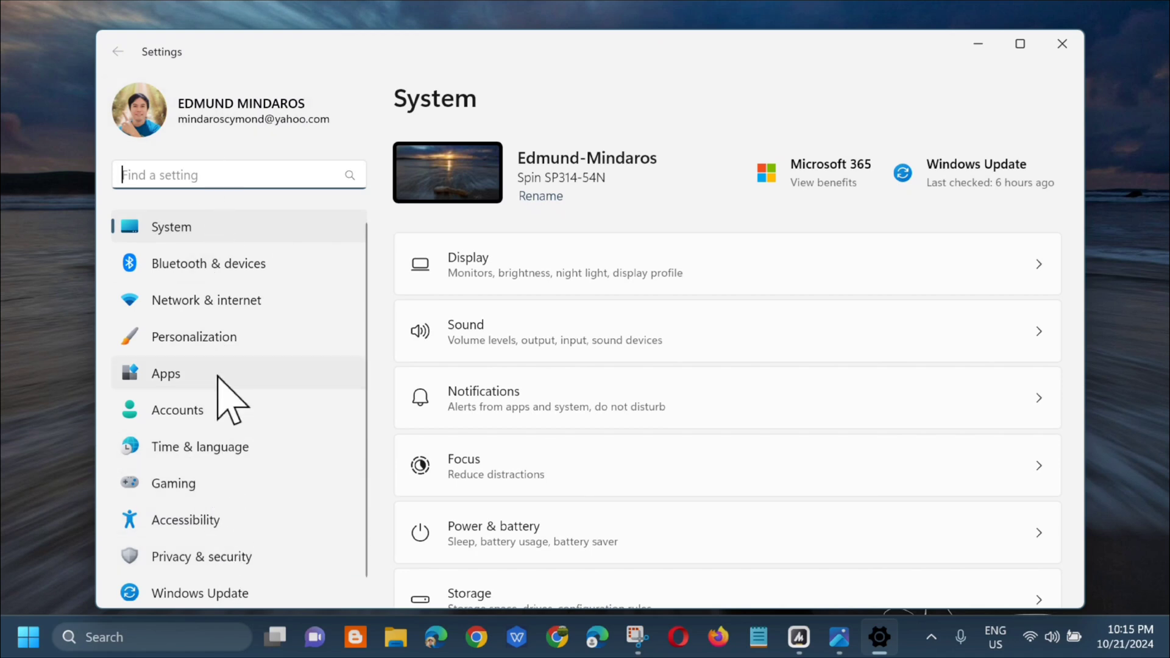
left_click(200, 225)
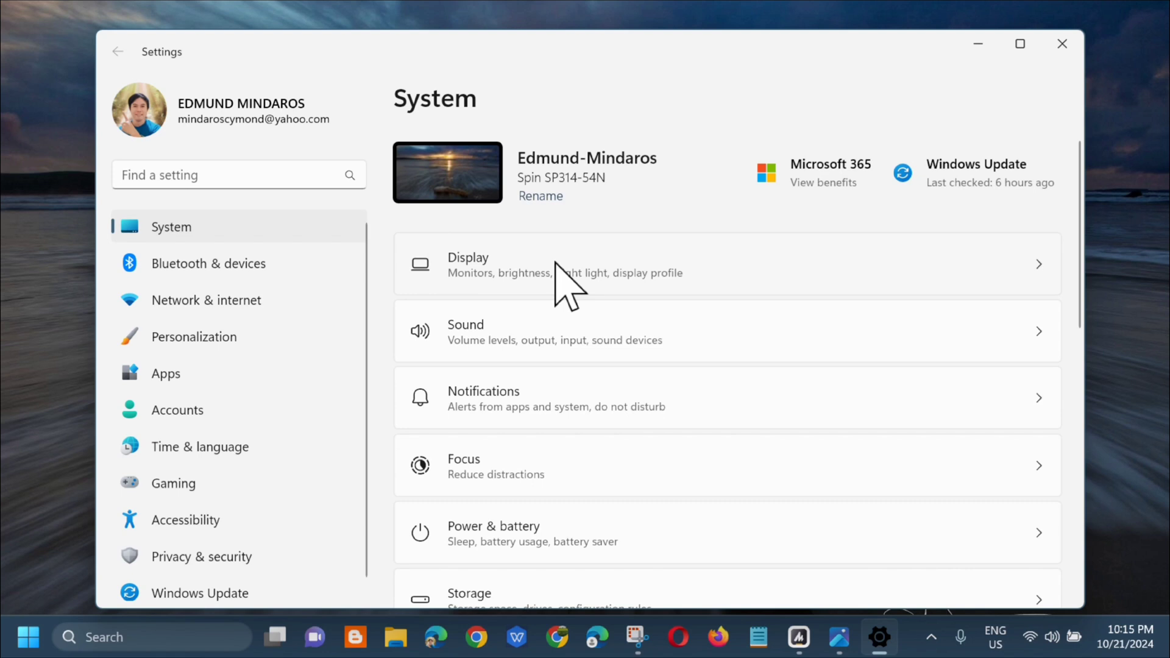
scroll(592, 291, "down", 5)
scroll(601, 301, "down", 3)
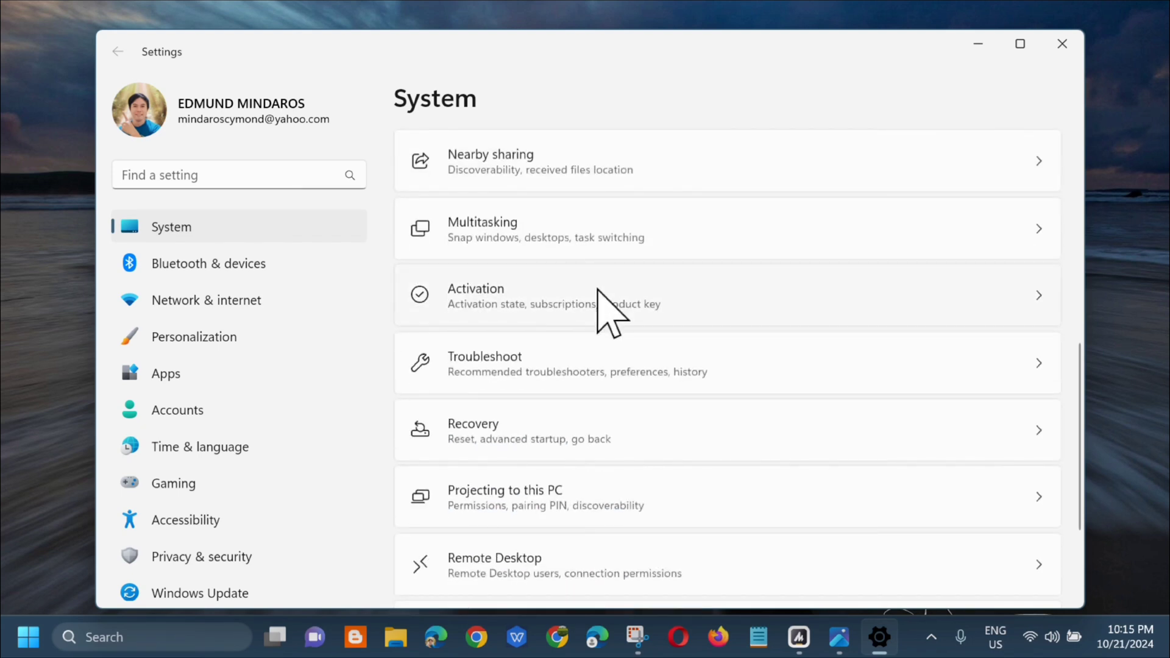
left_click(527, 367)
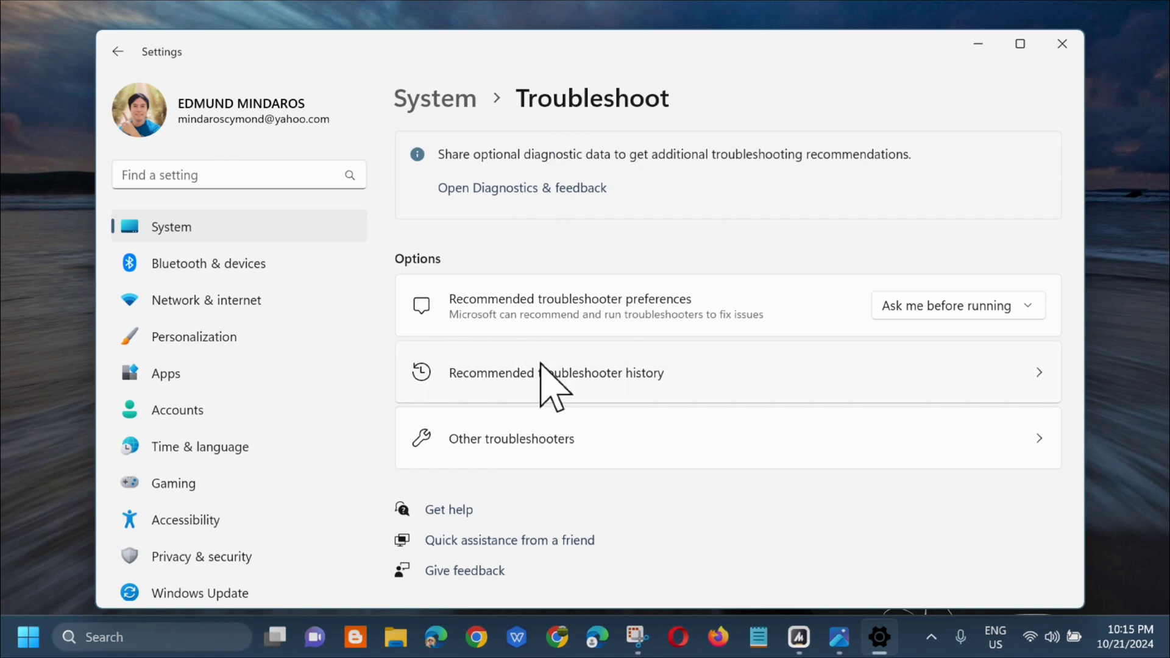
Run the Windows Update troubleshooter under Other troubleshooters, then close its report and Settings
left_click(499, 446)
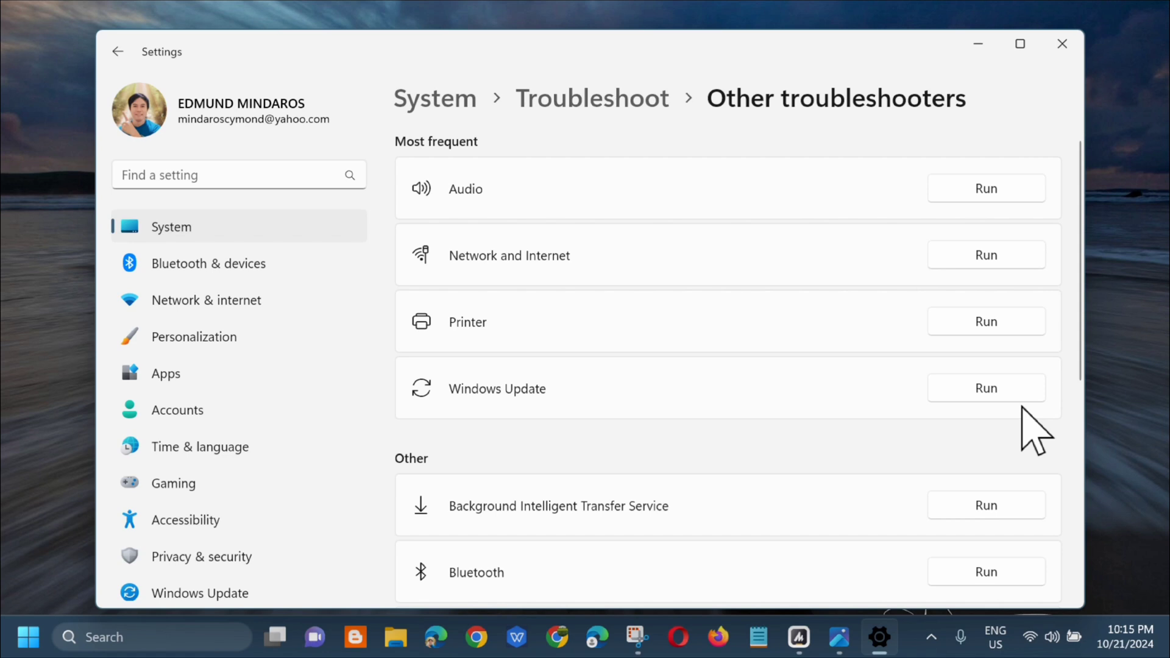
left_click(981, 388)
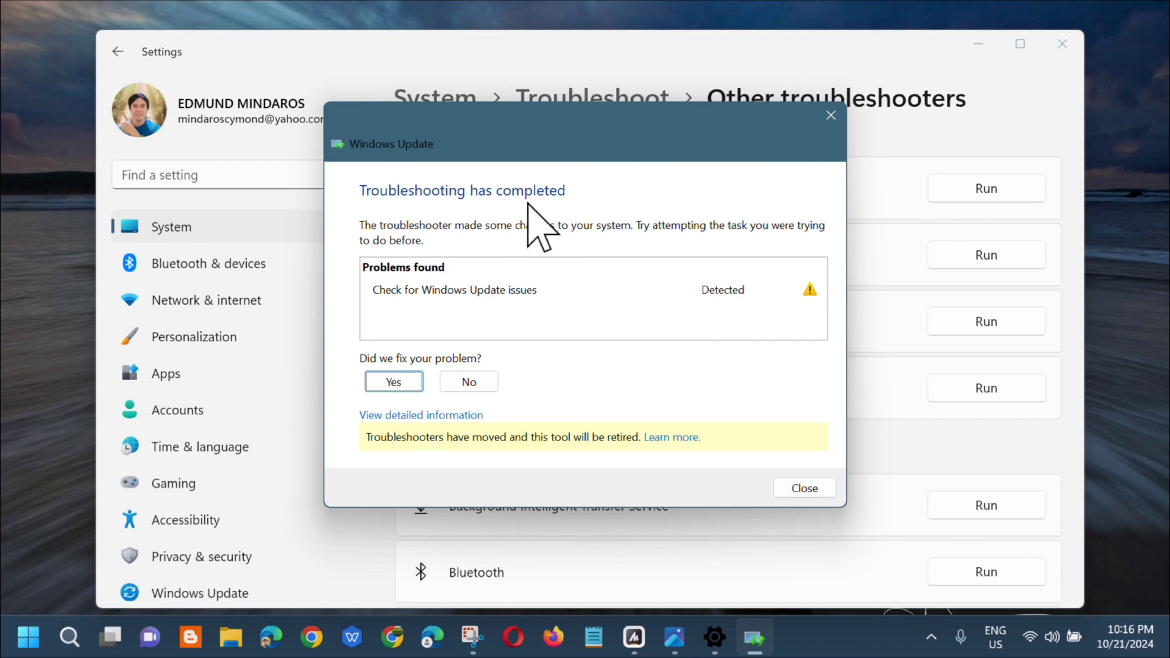
left_click(830, 117)
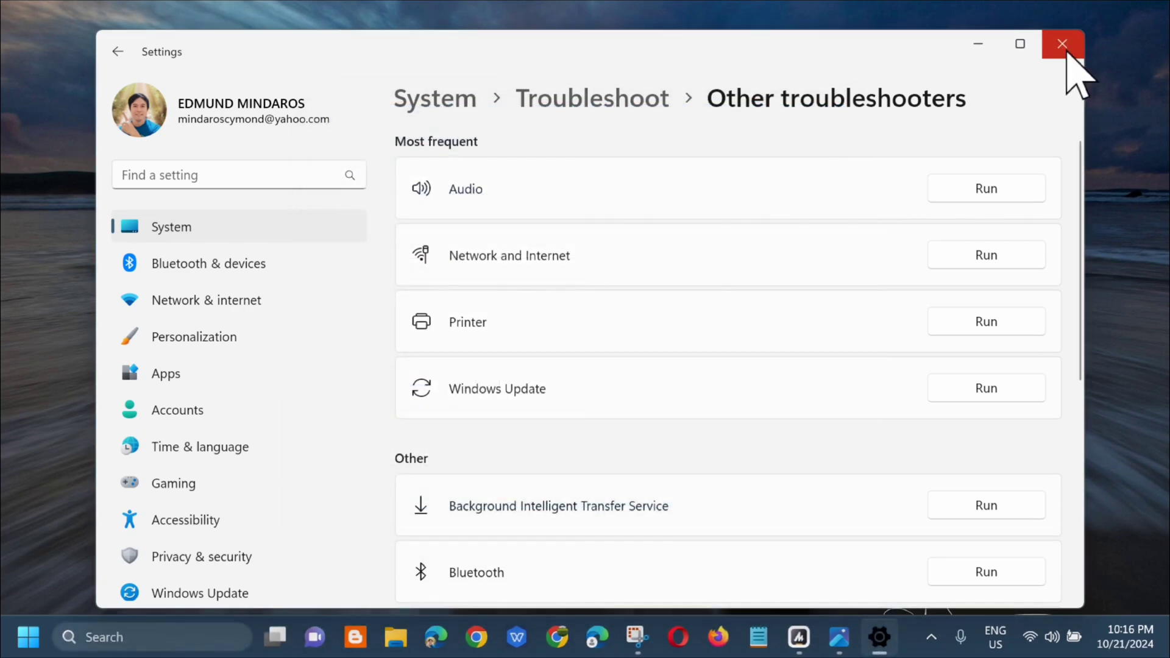
left_click(1063, 46)
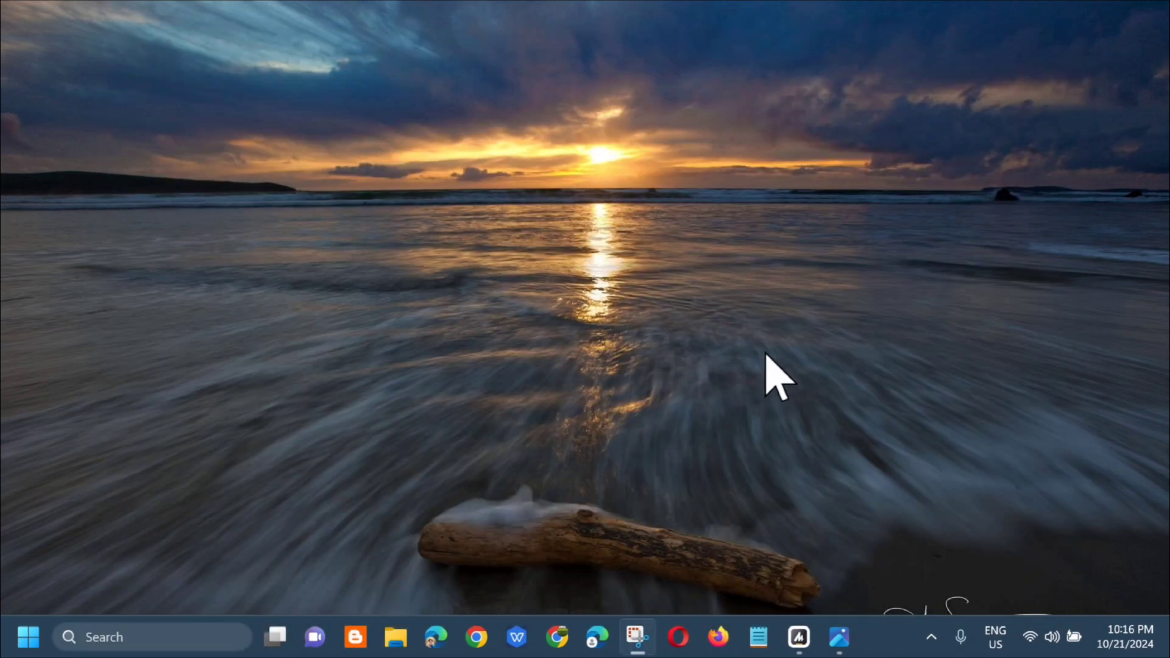
Find CMD in Start search and launch Command Prompt as administrator, approving UAC
left_click(25, 641)
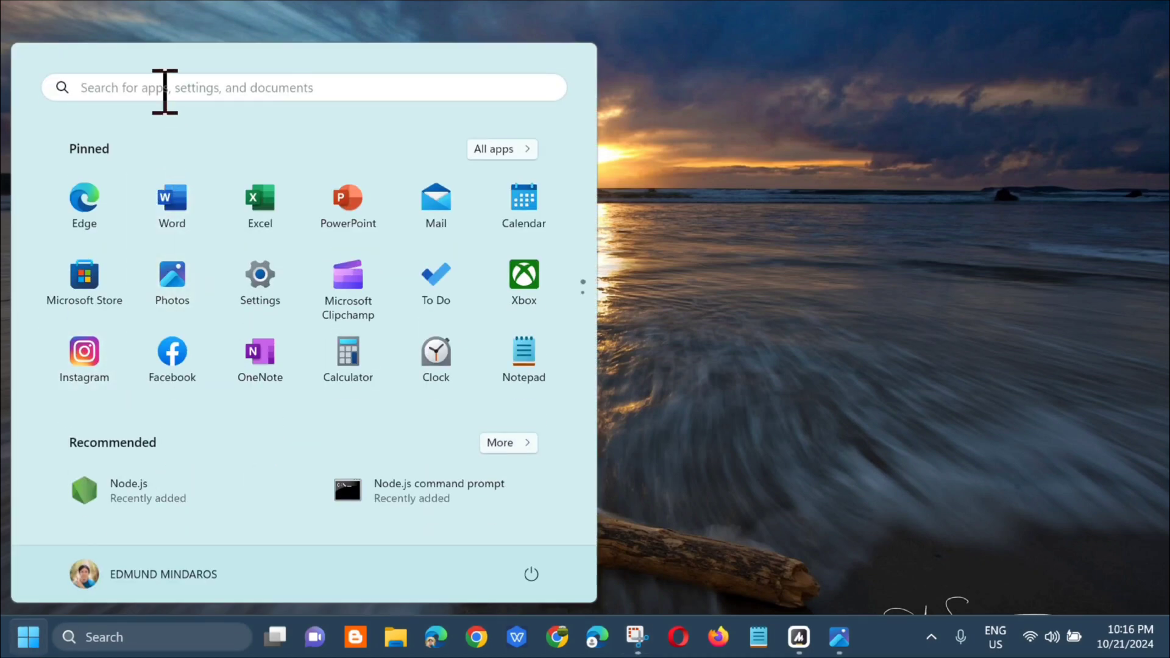
left_click(160, 89)
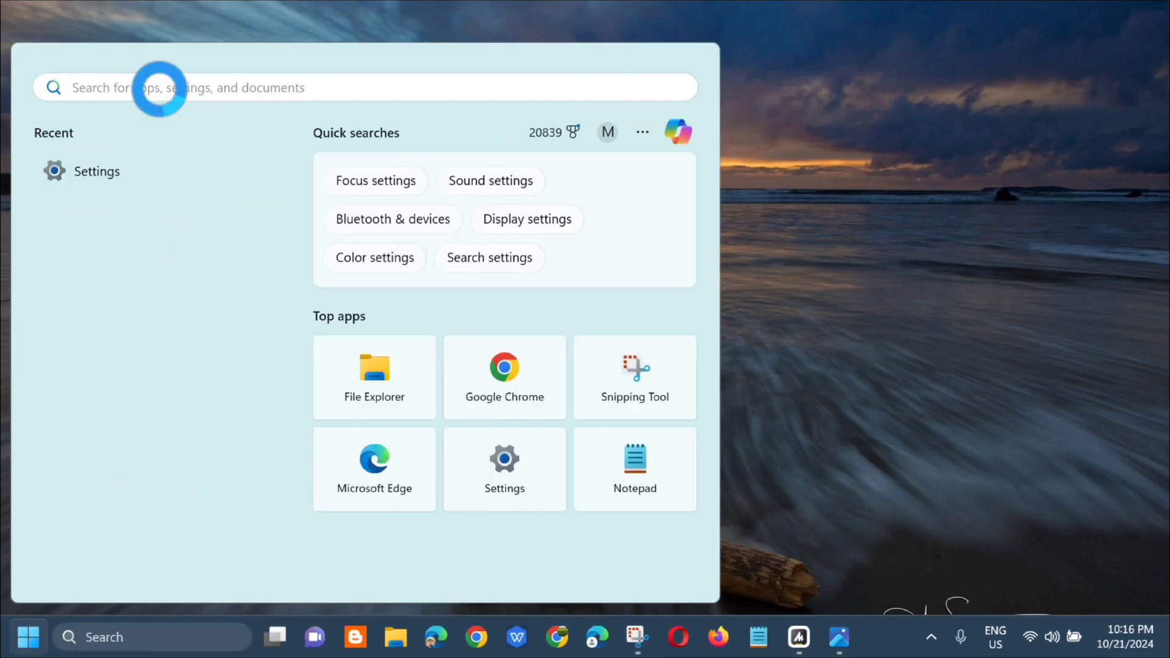
type("CMD")
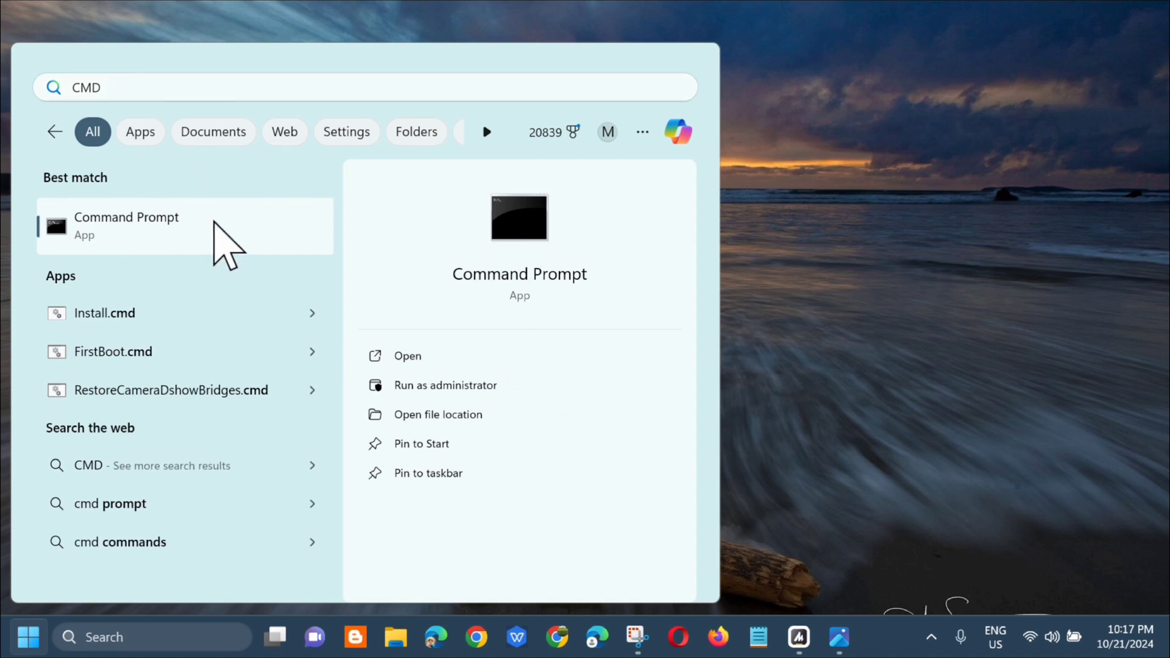
right_click(214, 222)
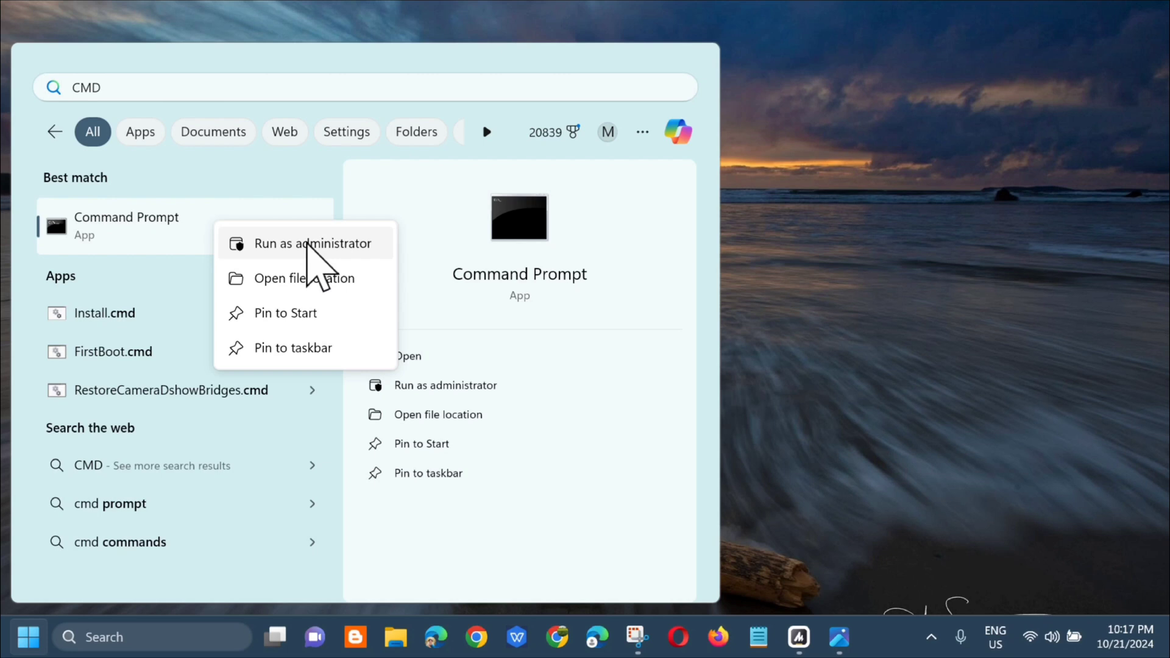
left_click(307, 245)
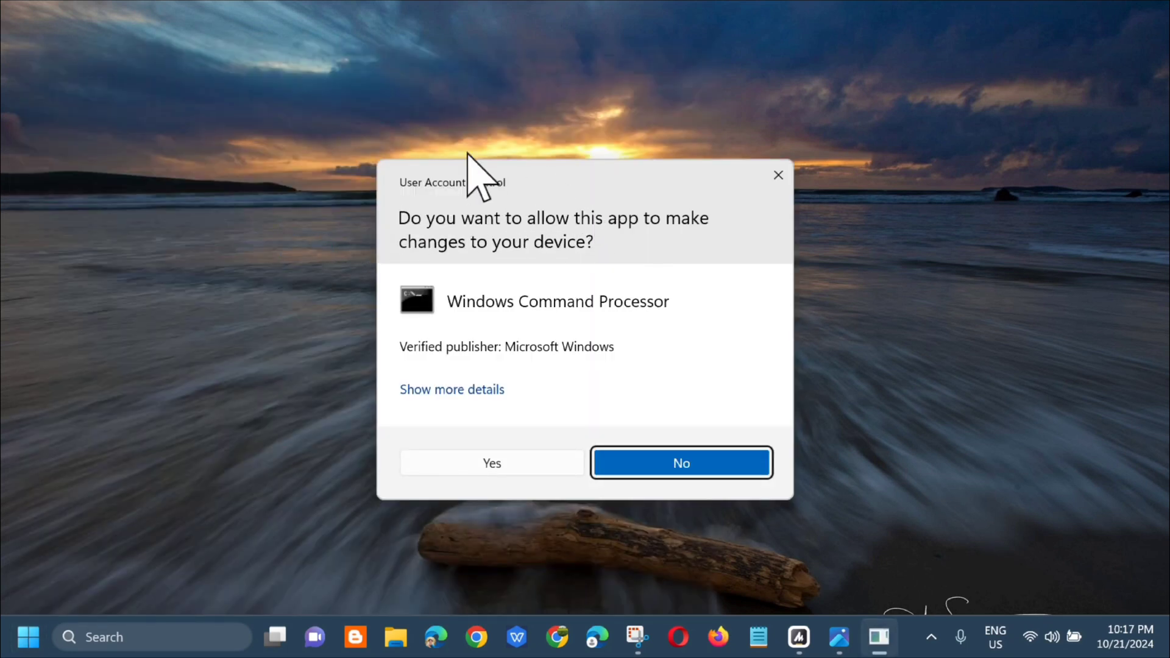
left_click(489, 469)
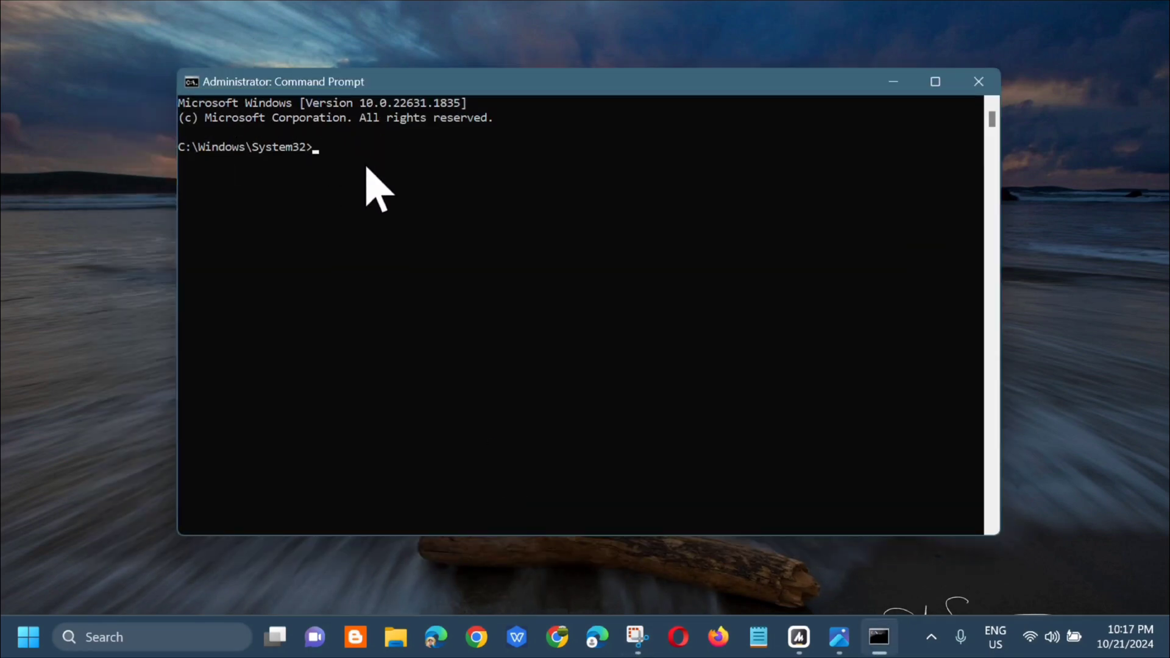
Run ipconfig /flushdns in the administrator Command Prompt
key("Caps_Lock")
key("Caps_Lock")
key("Caps_Lock")
type("ipcon")
type("fig /")
type("flushdns")
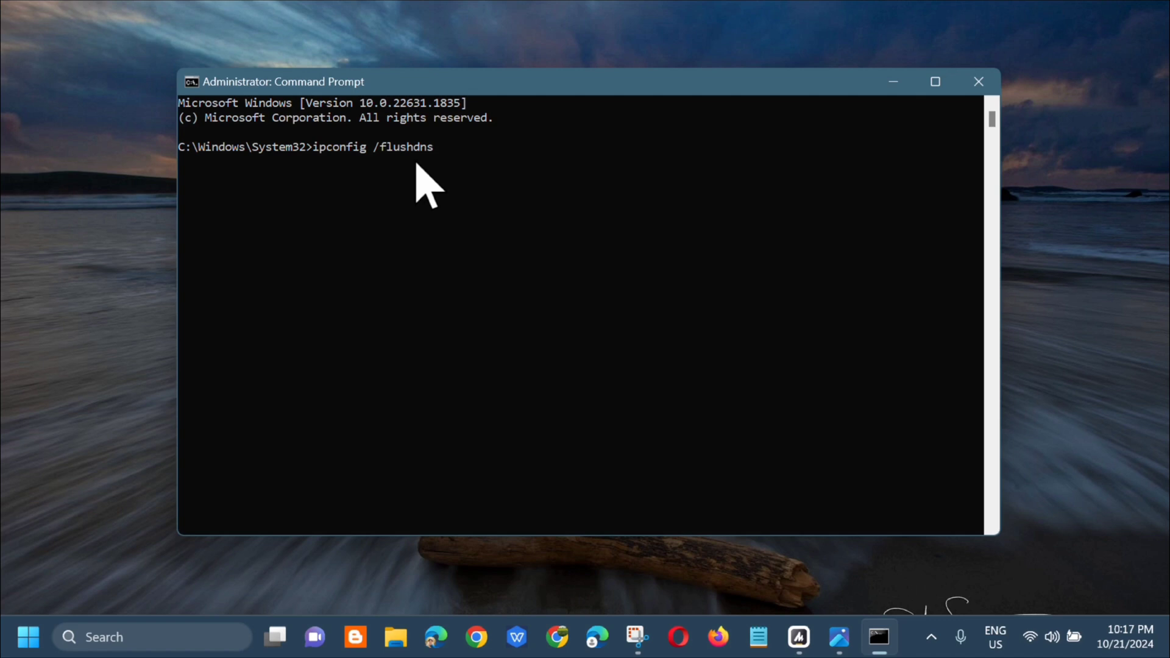
key("Return")
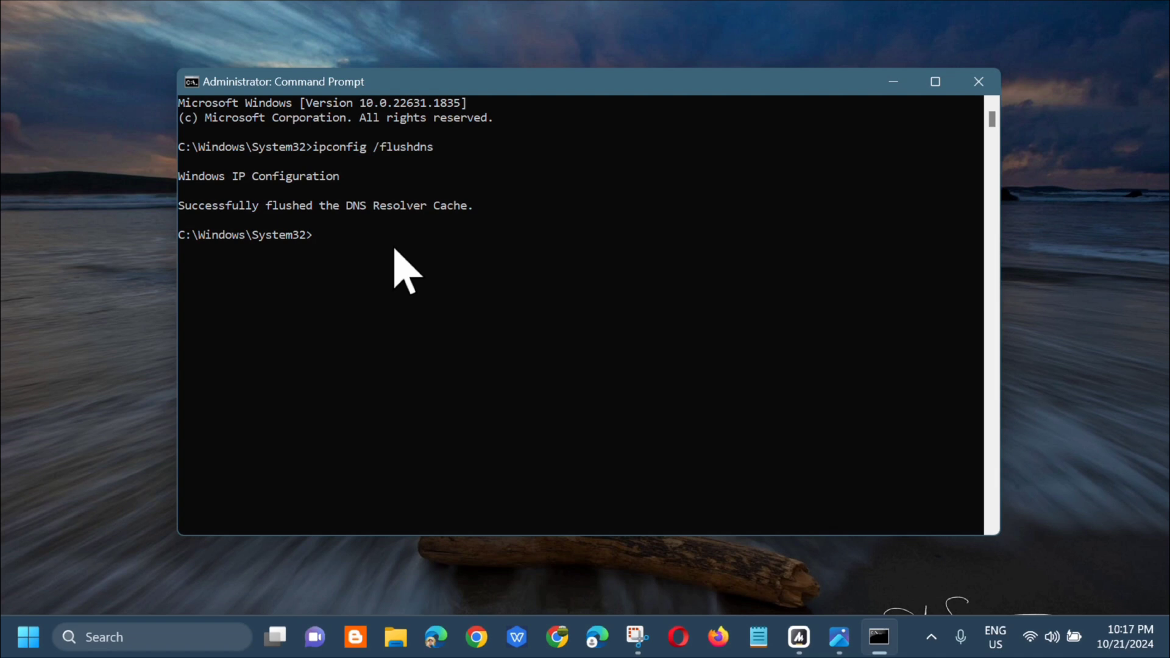
key("Caps_Lock")
key("Caps_Lock")
type("nets")
type("h winso")
type("ck reset")
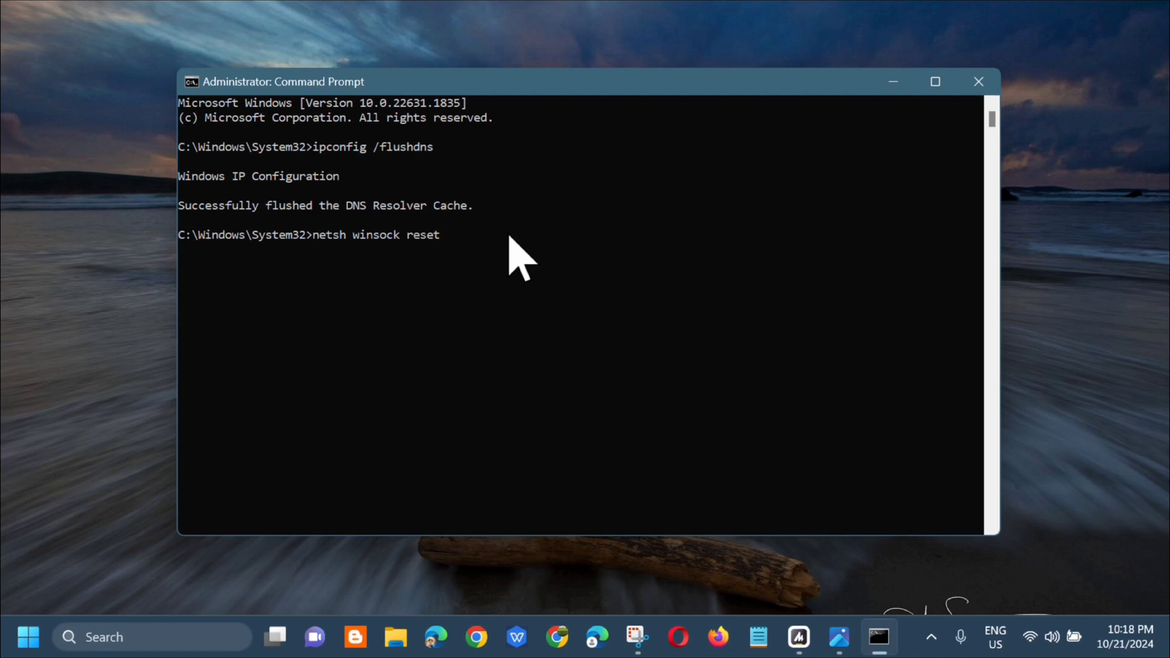
Run netsh winsock reset and close the Command Prompt window
key("Return")
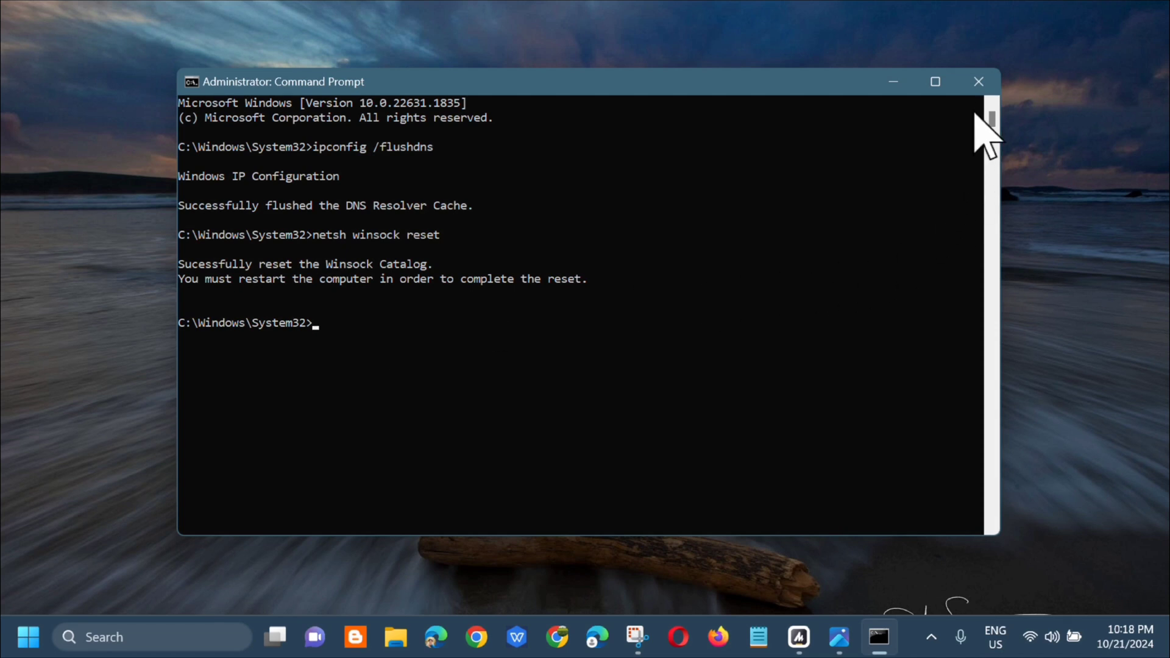
left_click(979, 83)
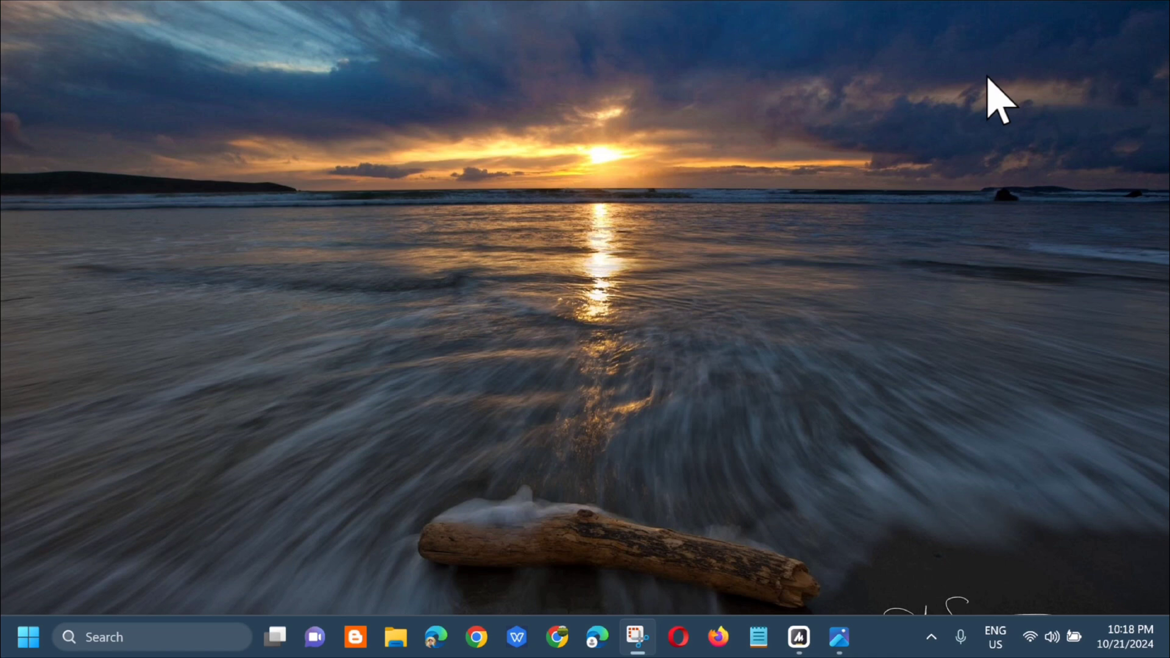
left_click(28, 633)
left_click(531, 574)
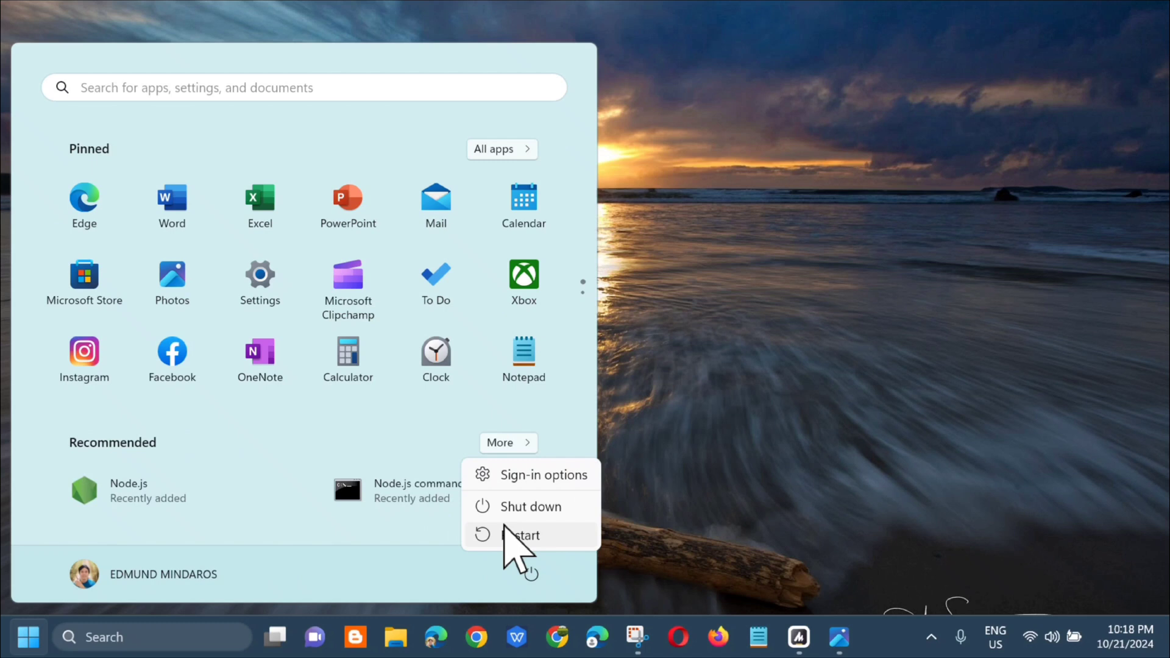
key("Escape")
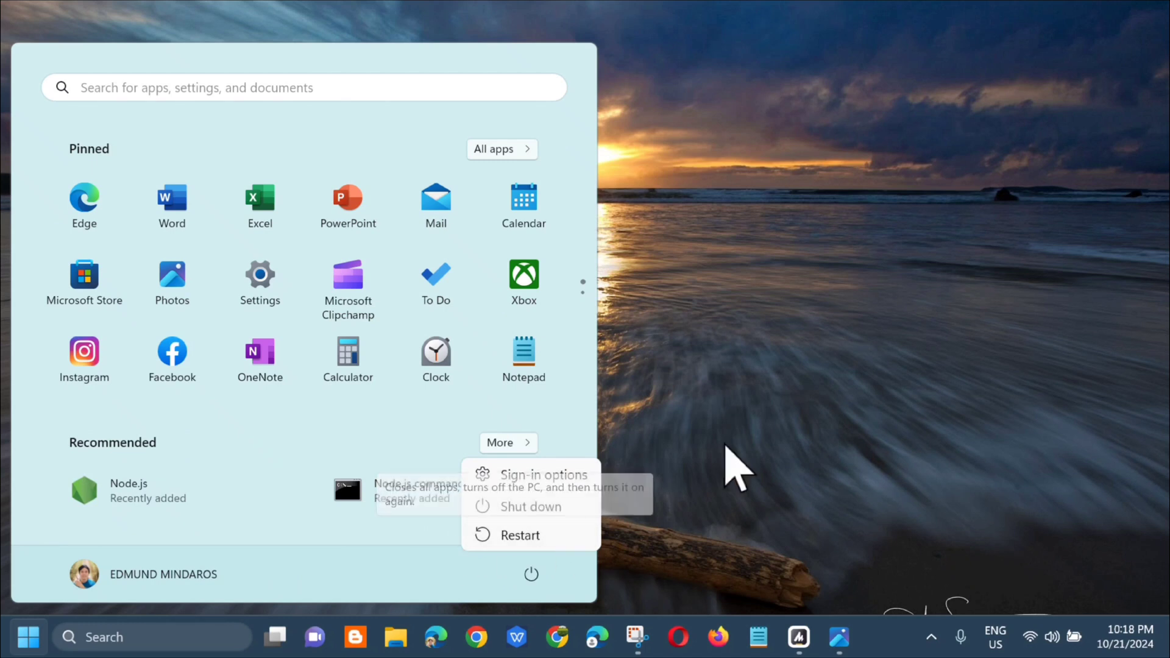
left_click(775, 383)
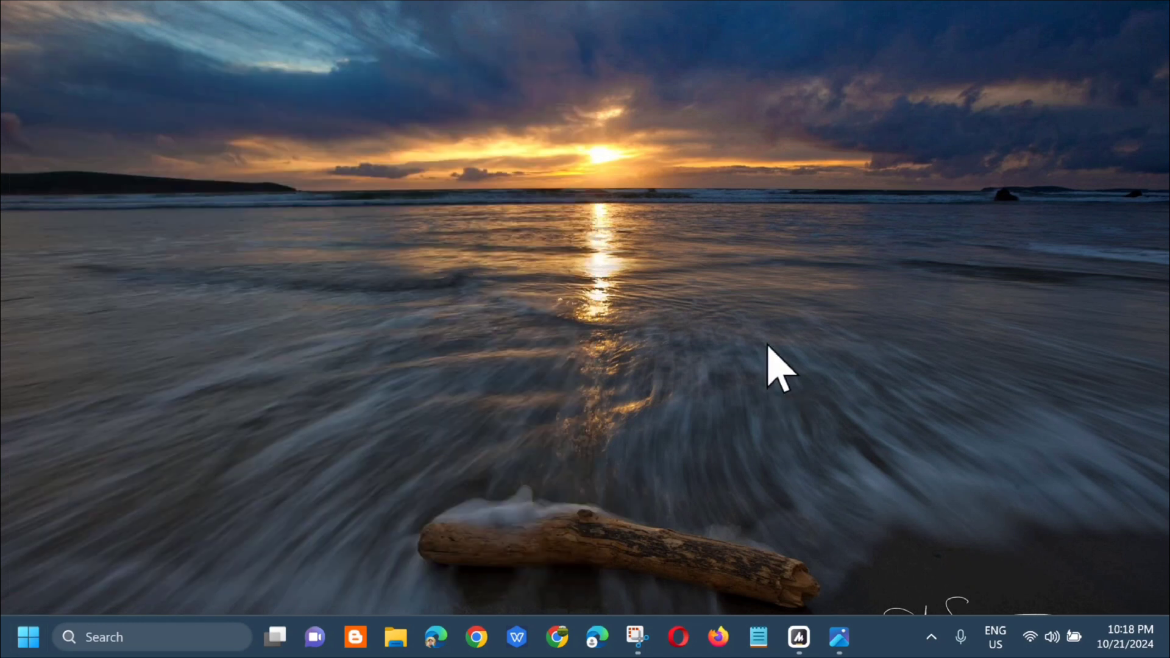